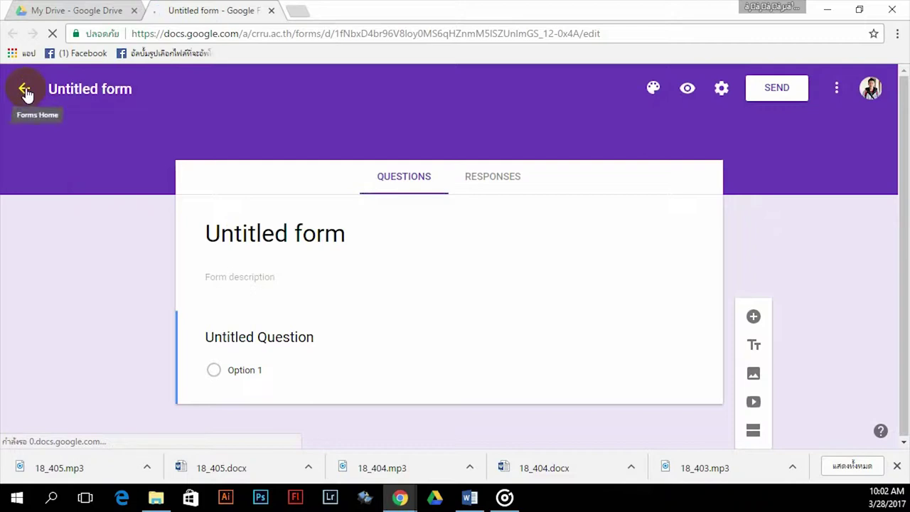
Return to the Google Forms home page and create a new blank form
click(26, 92)
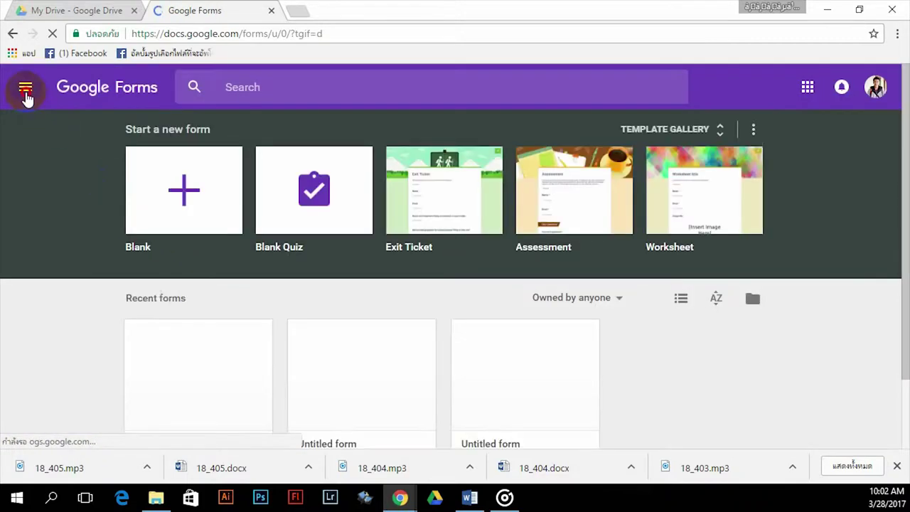
click(26, 93)
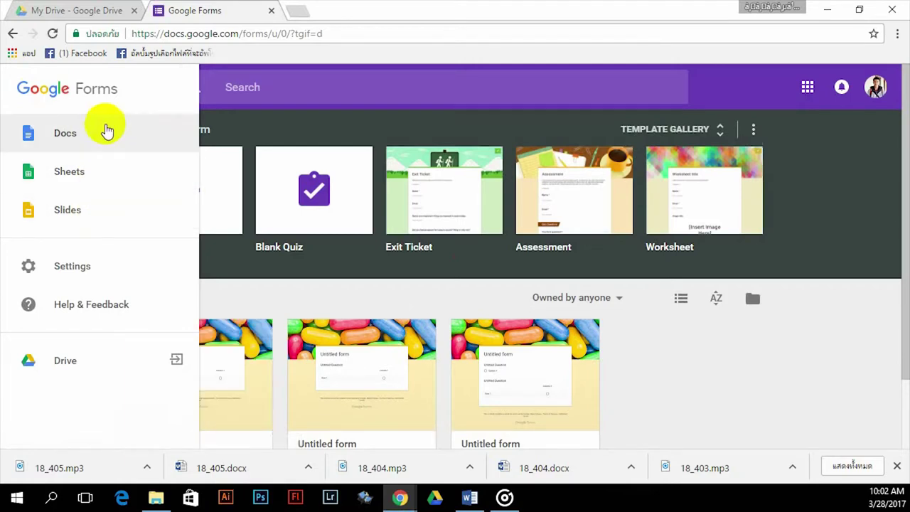
click(256, 299)
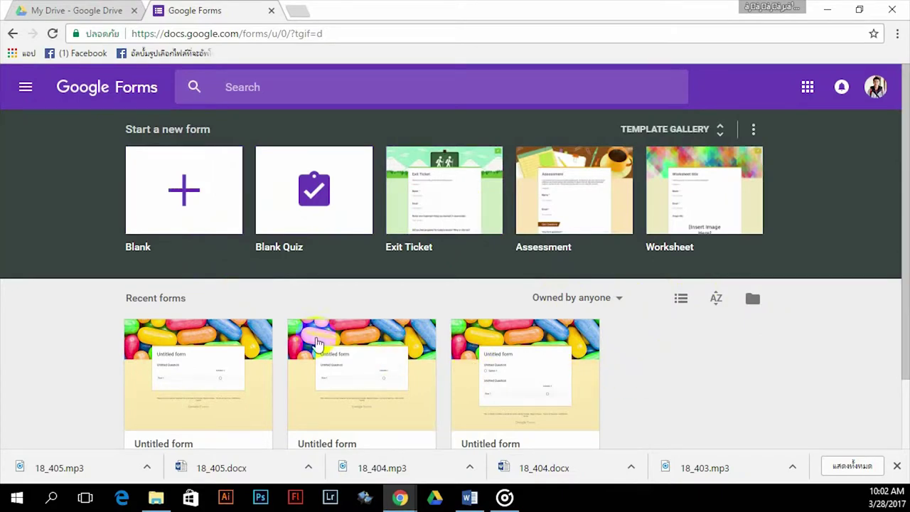
click(165, 187)
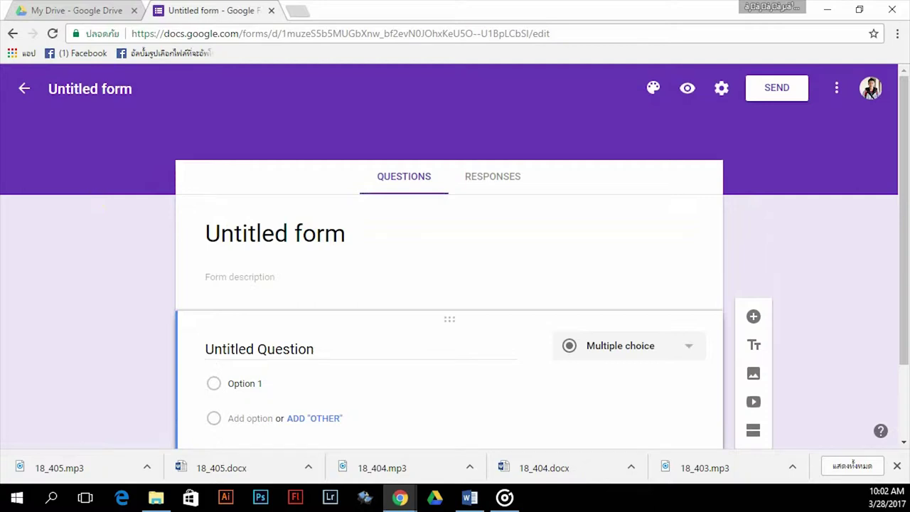
Title the form "แบบประเมินคุณภาพสื่อ"
click(297, 233)
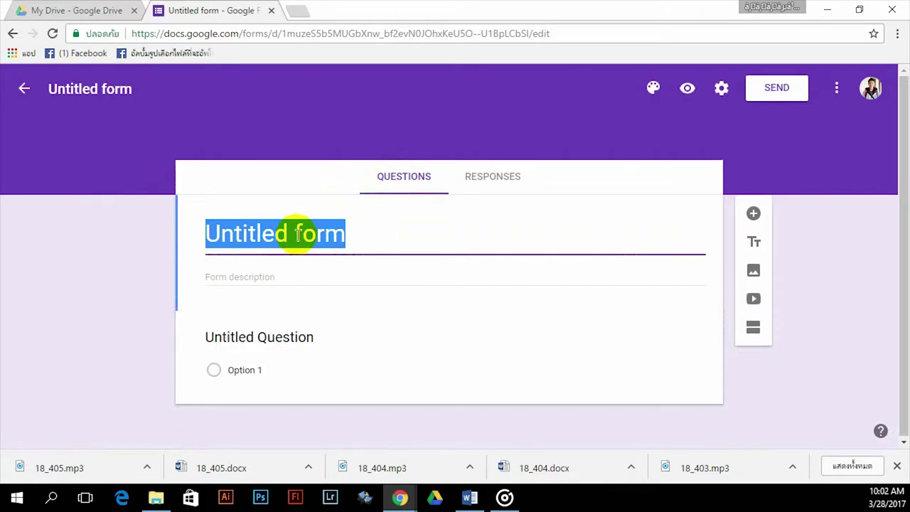
text(แบบประเมิน)
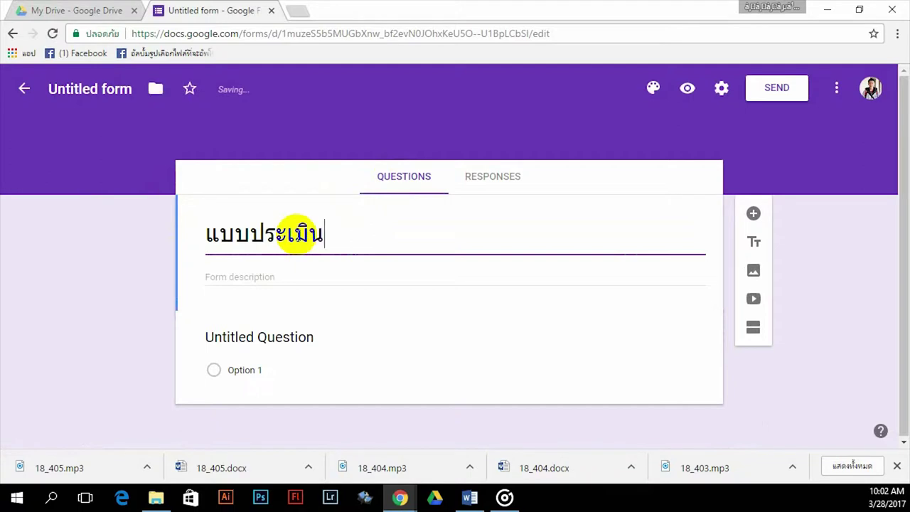
text(คุ)
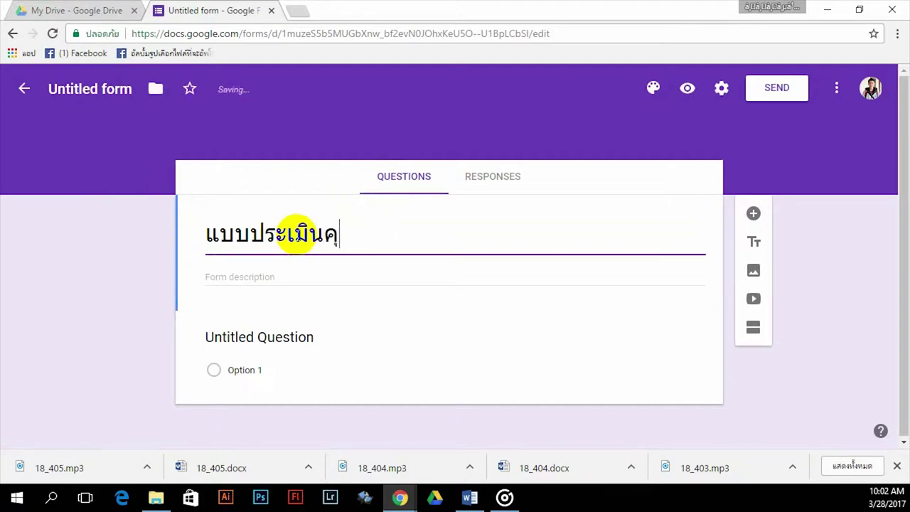
text(ณภาพสื่อ)
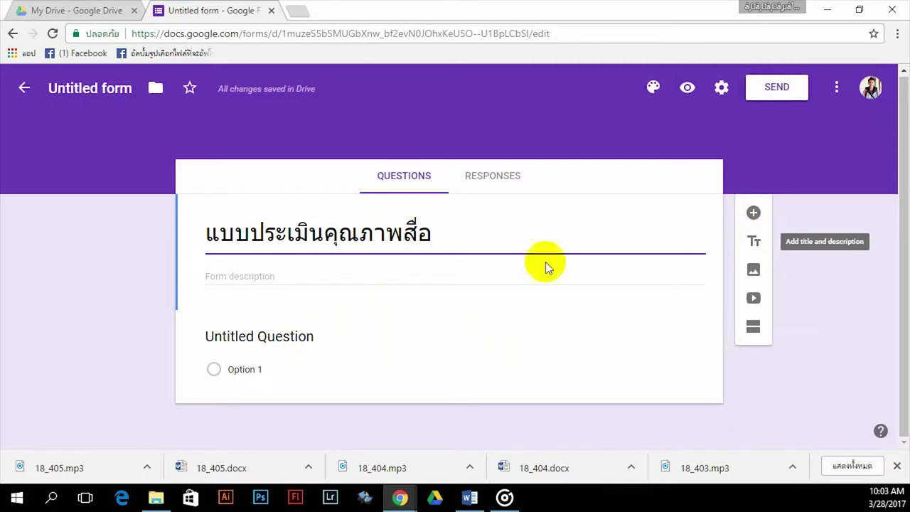
Change the untitled question's type to Linear scale
click(274, 342)
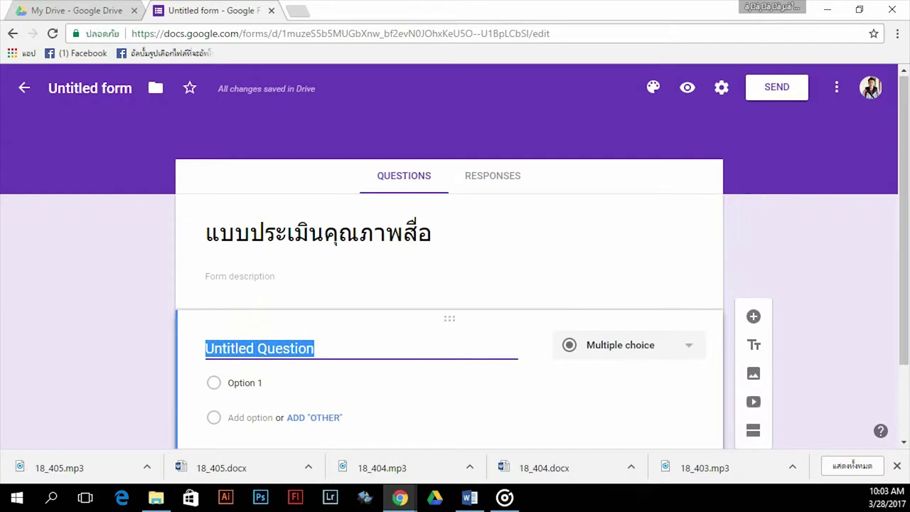
scroll(313, 334, down, 1)
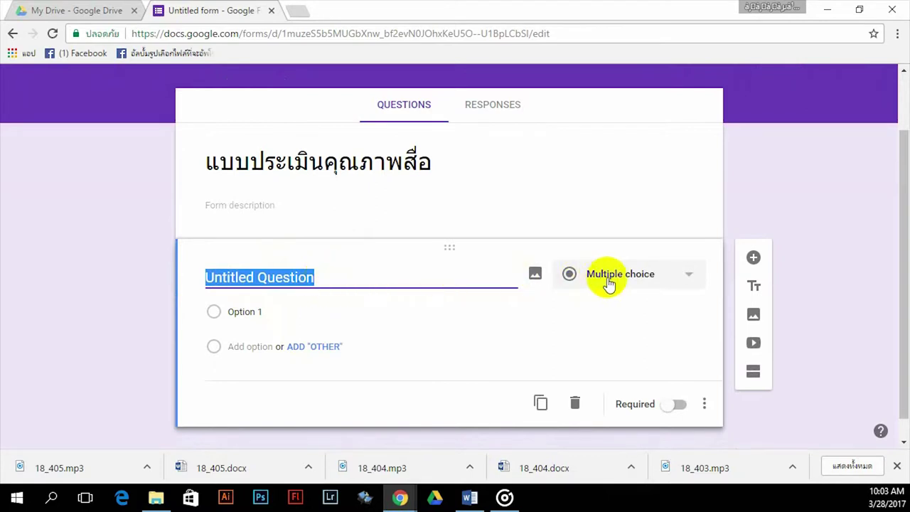
click(654, 279)
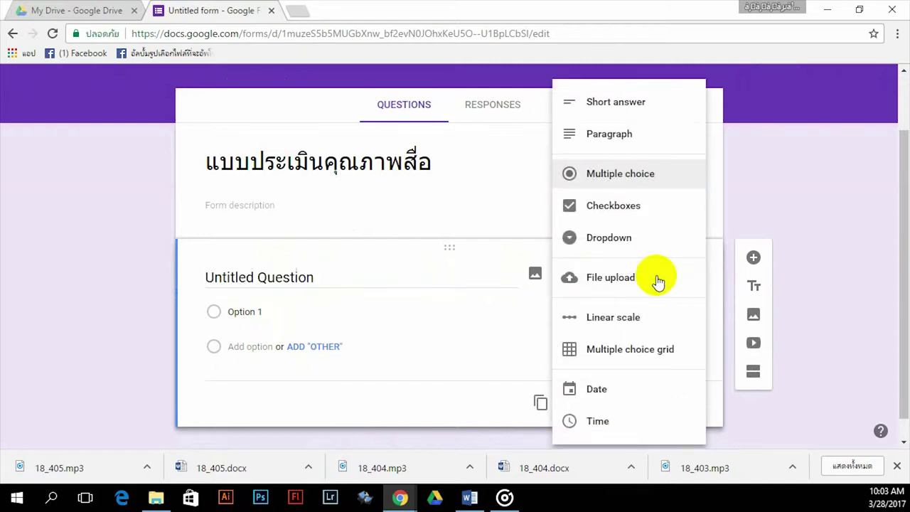
click(632, 322)
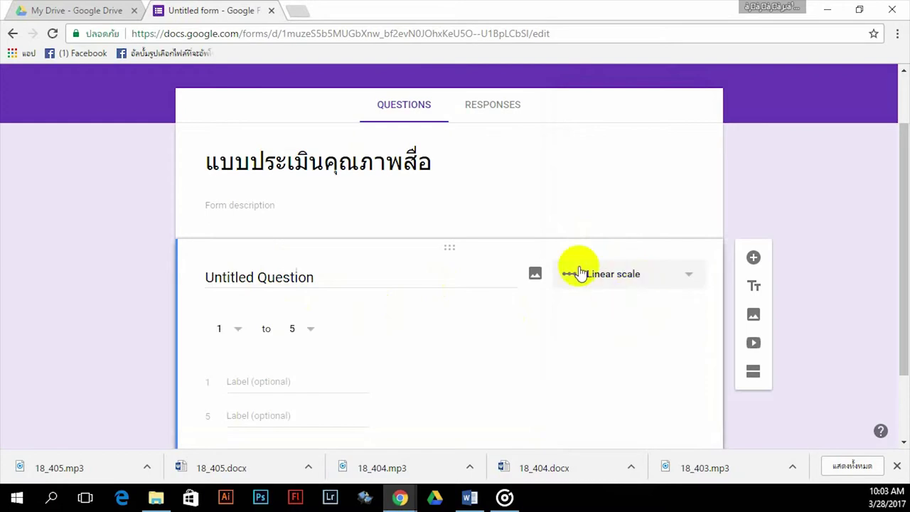
Enter "วิธีการนำเสนอ" as the text of the untitled question
scroll(316, 263, down, 1)
click(293, 206)
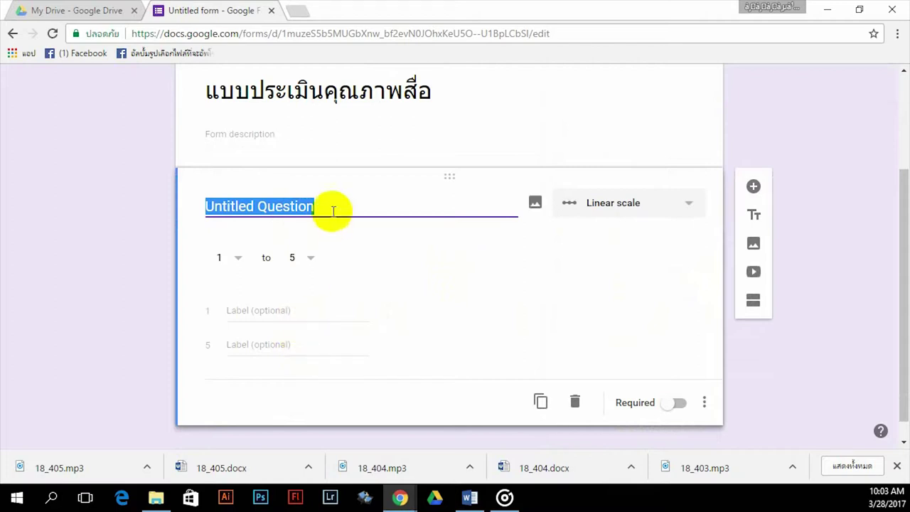
text(วิธีการนำเสนอ)
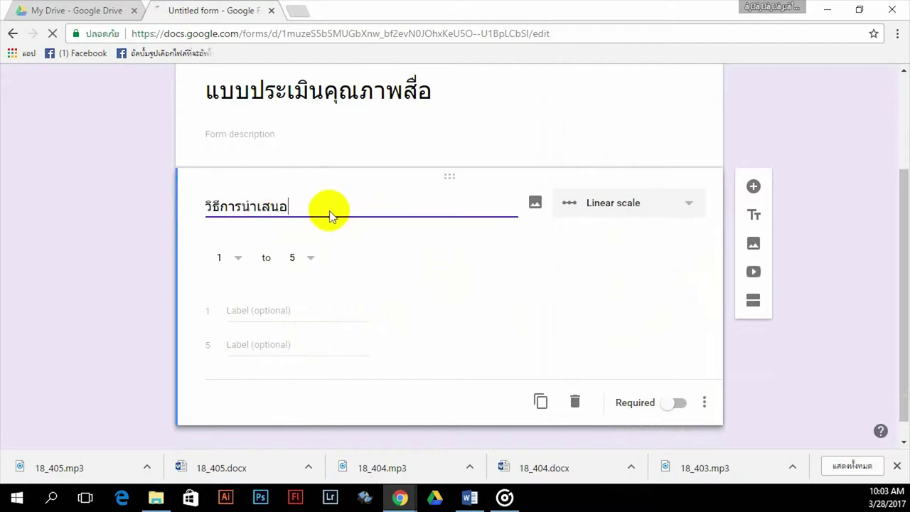
Label value 1 of the linear scale "ไม่เห็นด้วยอย่างมาก" and start editing the label for value 5
scroll(331, 209, down, 1)
click(278, 288)
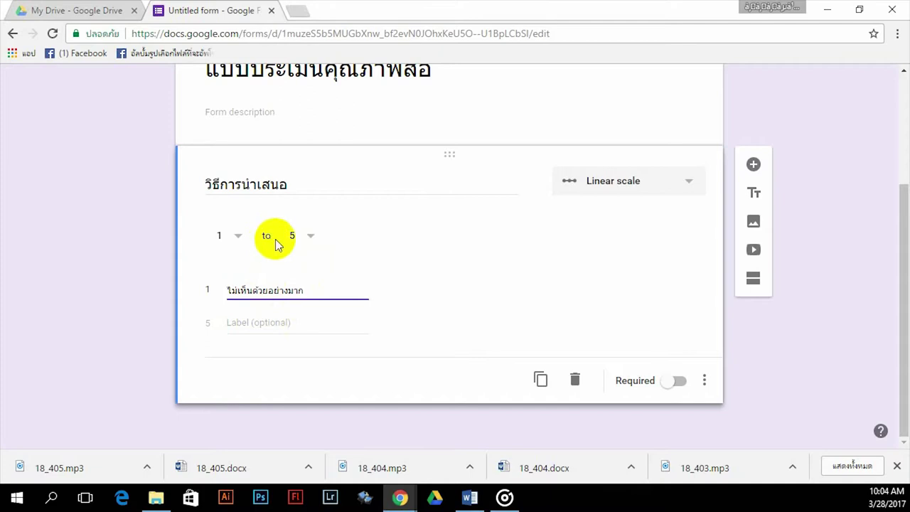
click(263, 325)
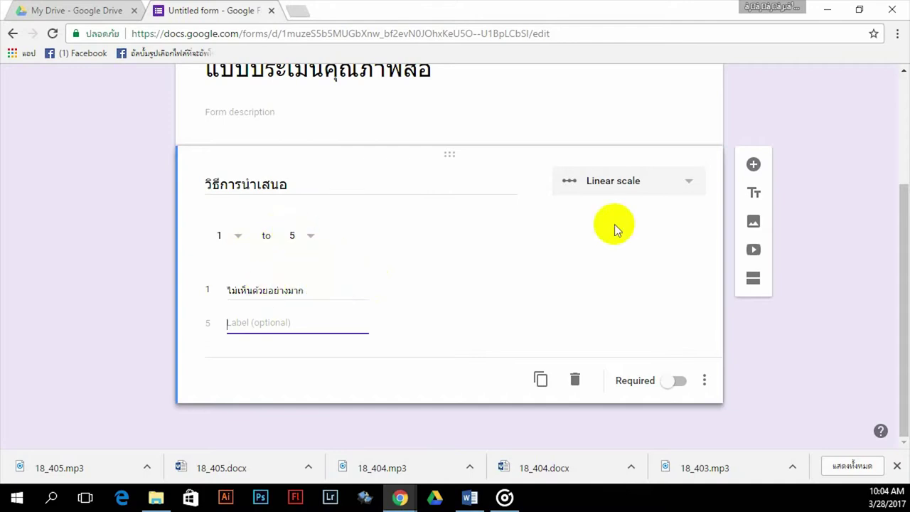
Change the type of the question "วิธีการนำเสนอ" to Paragraph
click(658, 184)
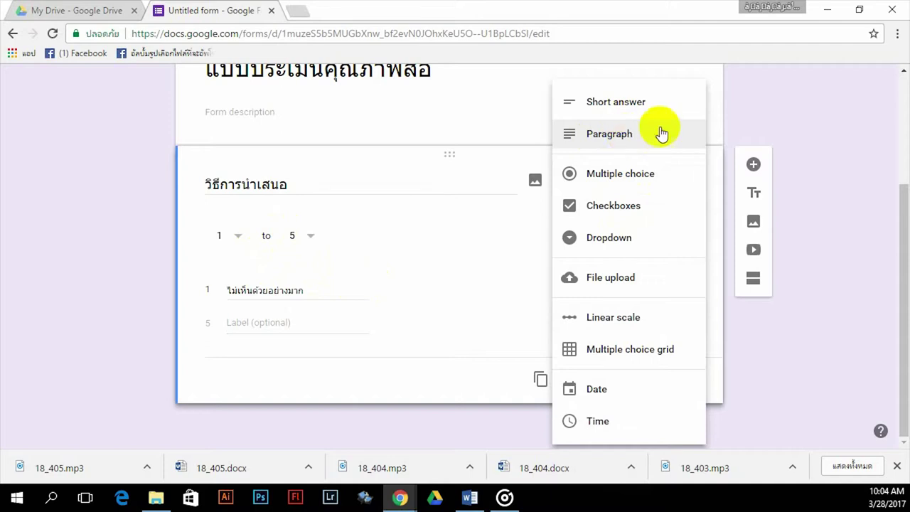
click(623, 137)
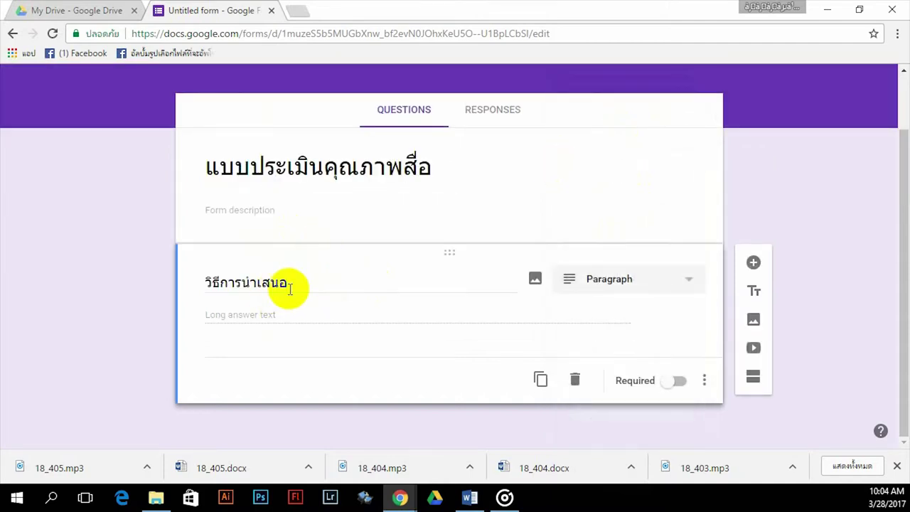
click(641, 281)
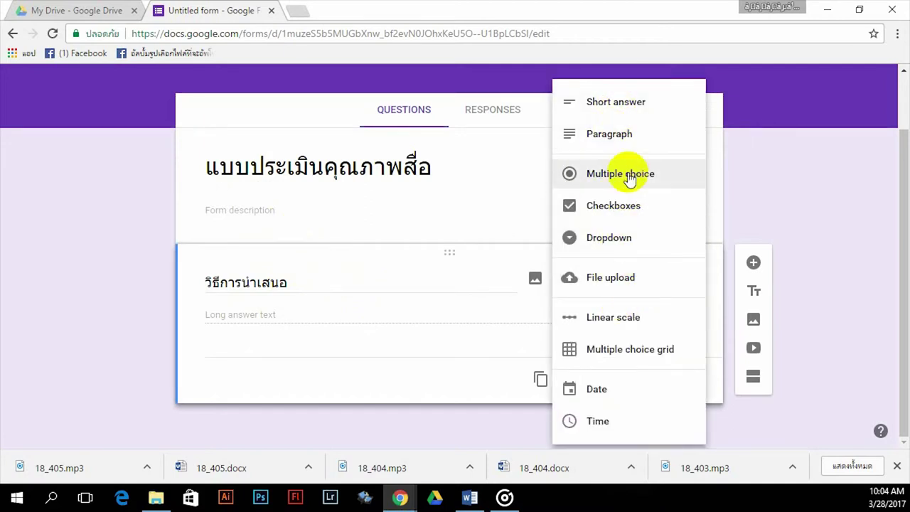
click(297, 314)
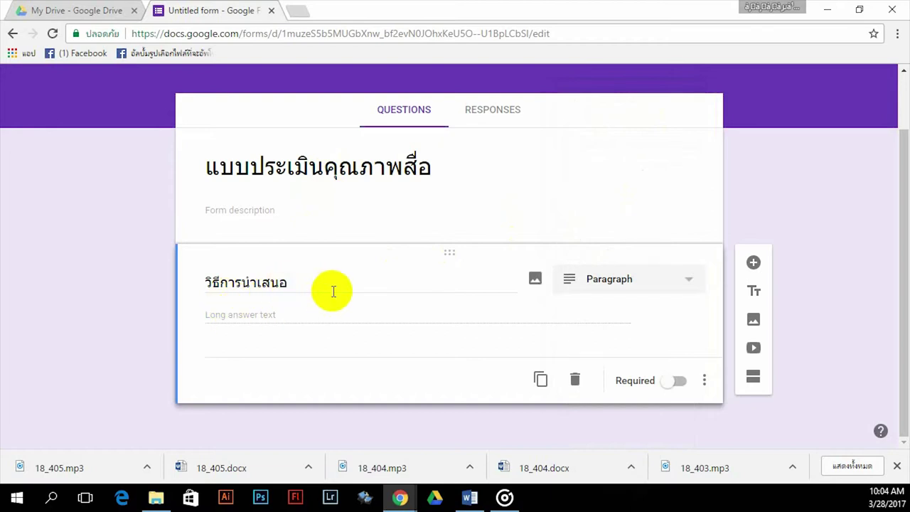
Apply the Work and School theme image of book pages folded into a heart as the form's header
scroll(335, 284, up, 2)
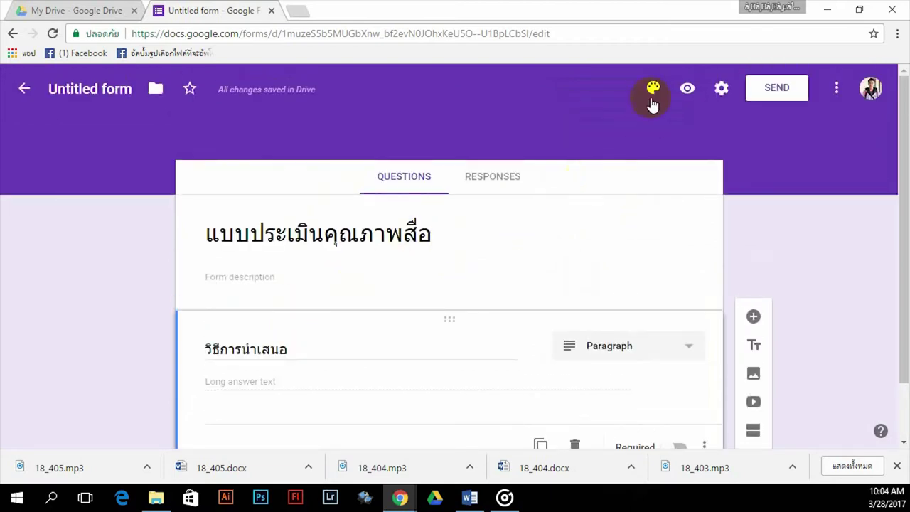
click(652, 94)
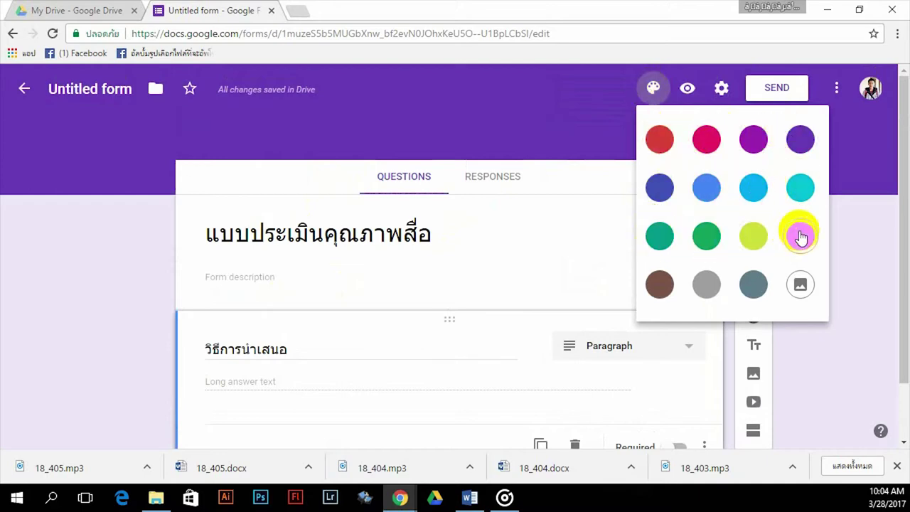
click(799, 283)
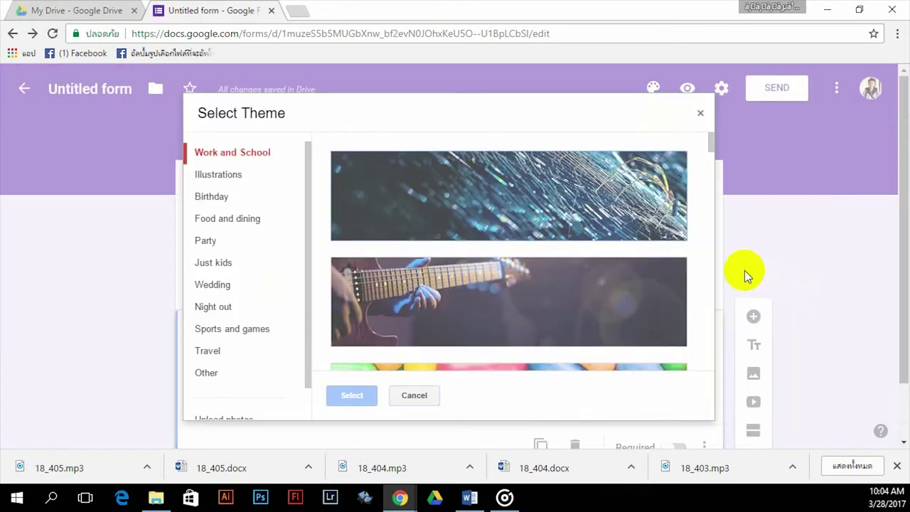
scroll(535, 256, down, 4)
scroll(535, 262, down, 3)
scroll(535, 261, up, 5)
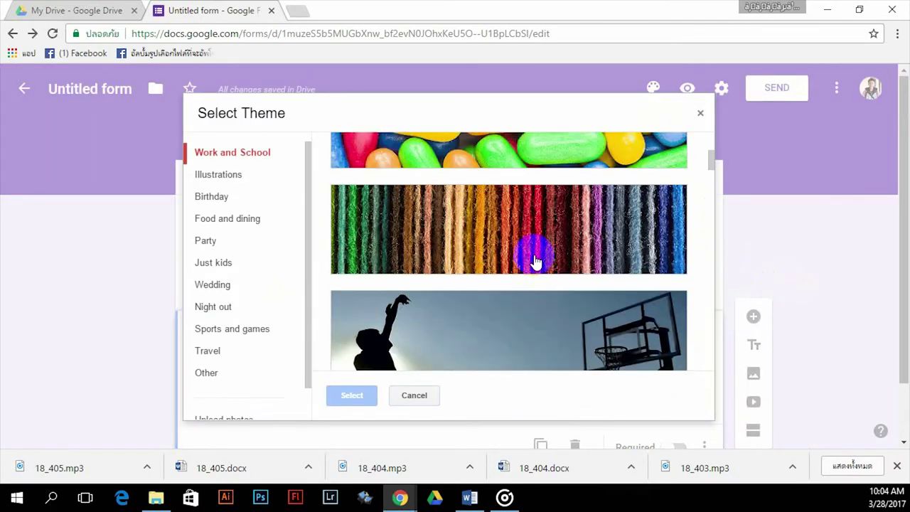
scroll(535, 262, down, 8)
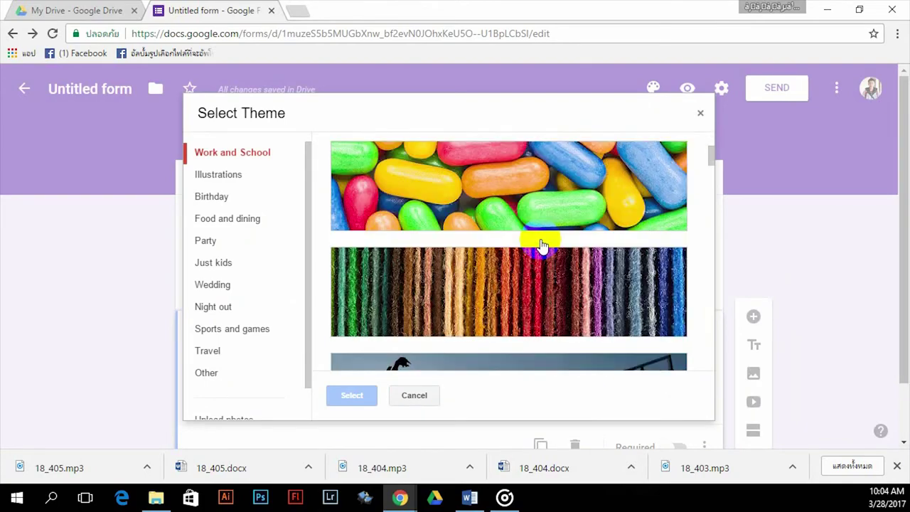
scroll(540, 244, up, 3)
scroll(542, 244, down, 4)
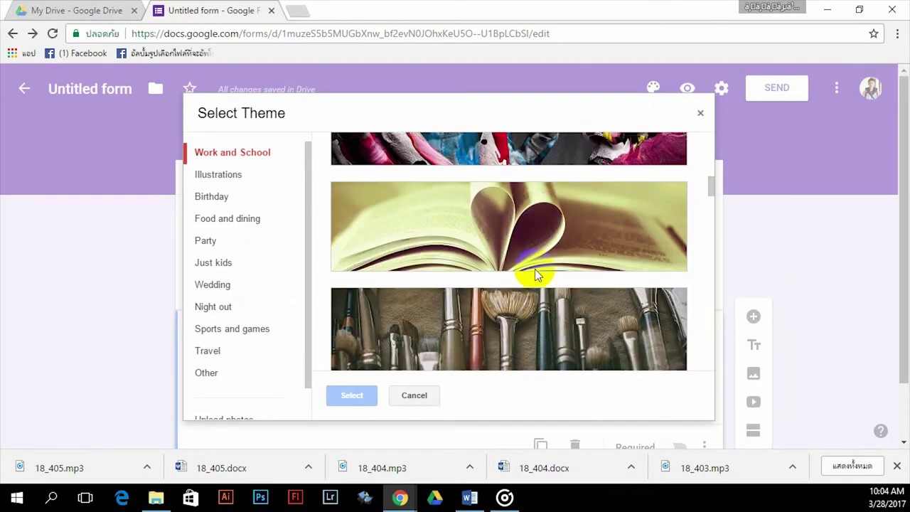
click(538, 268)
click(349, 395)
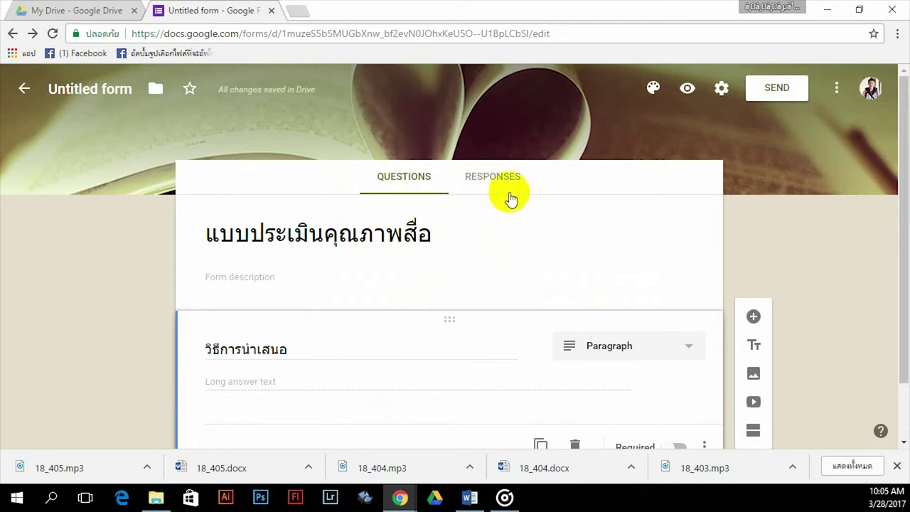
Create a new spreadsheet named "Untitled form (Responses)" as the destination for the form's responses
click(489, 183)
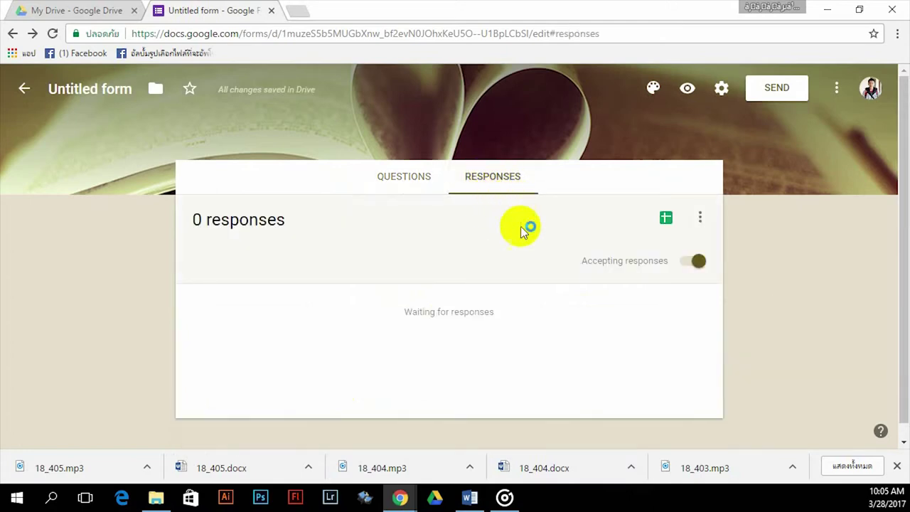
scroll(533, 229, down, 1)
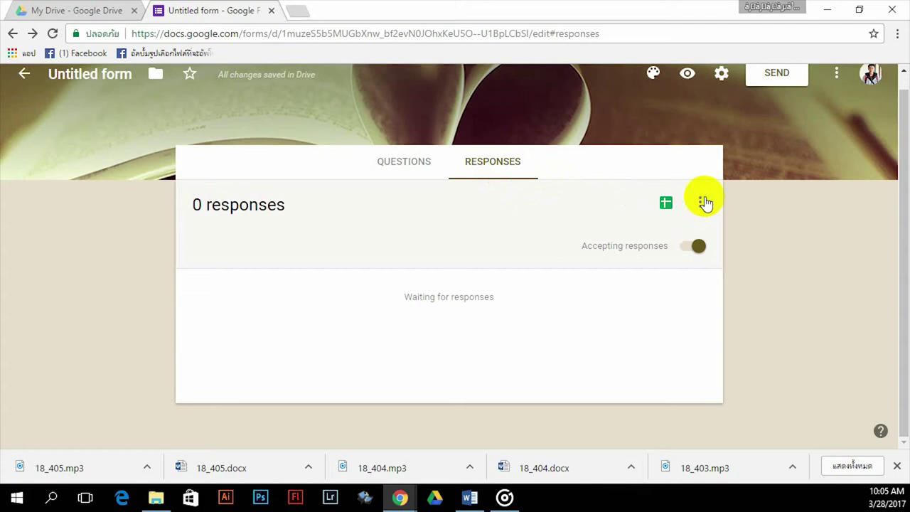
click(665, 206)
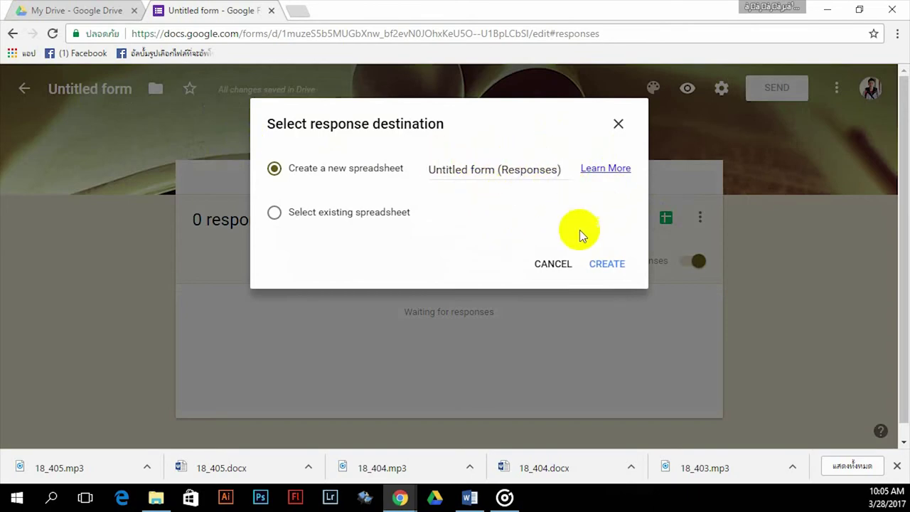
click(603, 263)
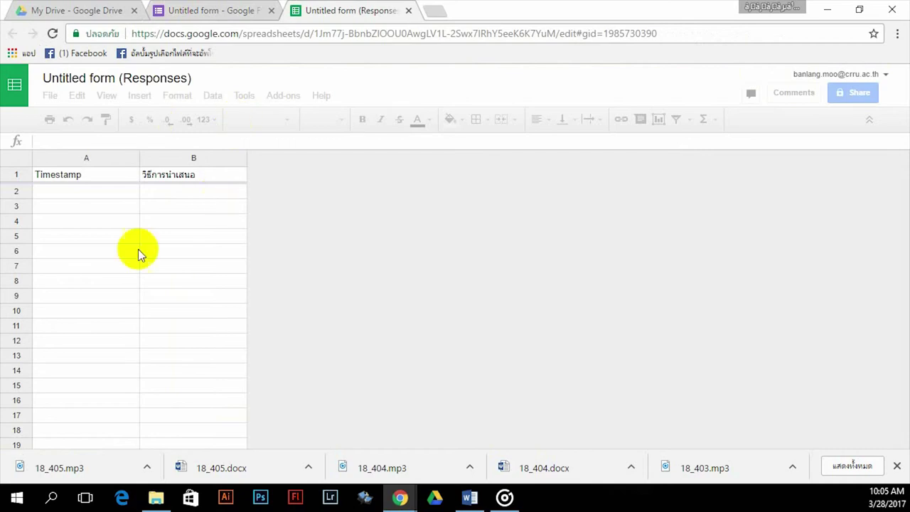
Examine the Timestamp and question columns of the response spreadsheet and the empty rows below their headers
click(70, 192)
click(184, 198)
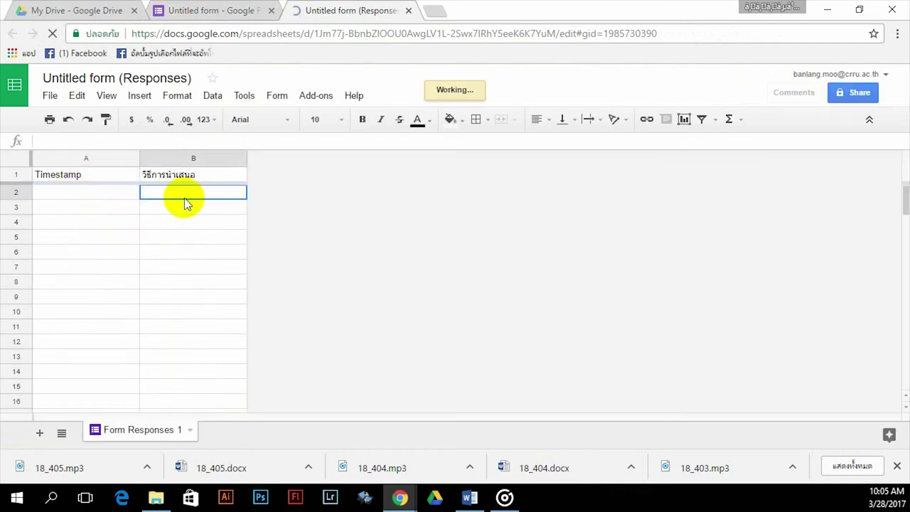
click(184, 220)
click(75, 192)
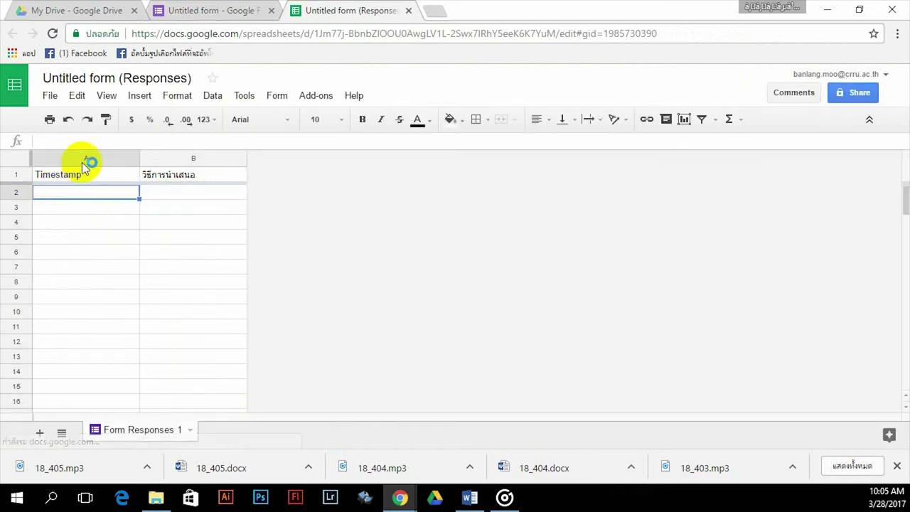
click(55, 175)
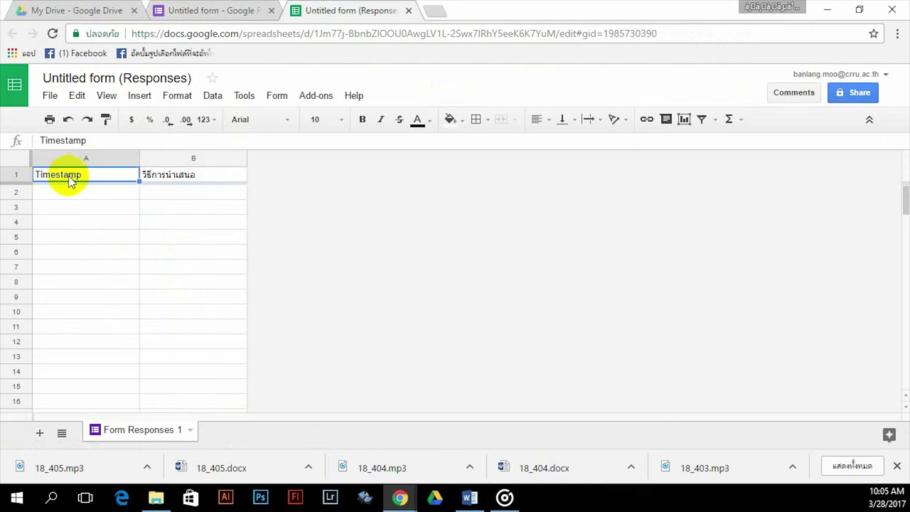
click(80, 194)
click(80, 206)
click(80, 222)
click(78, 236)
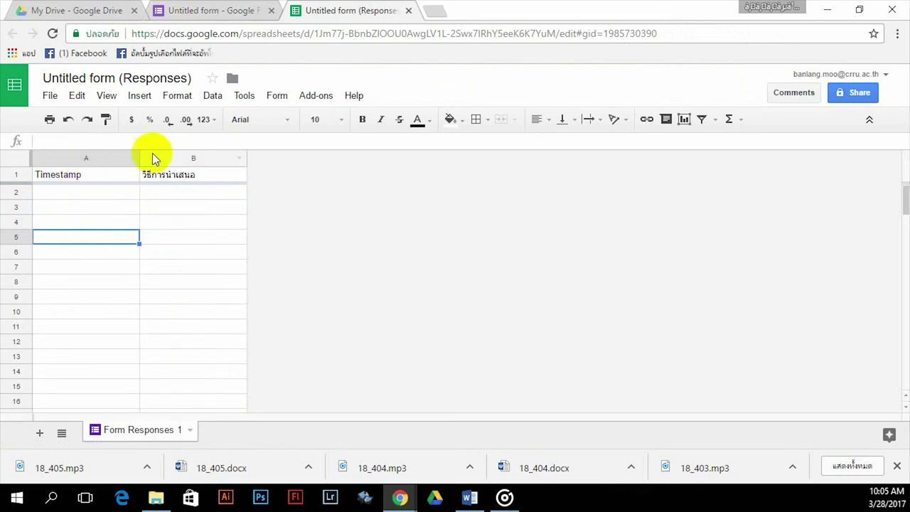
Examine the file formats offered for downloading the response spreadsheet
click(50, 96)
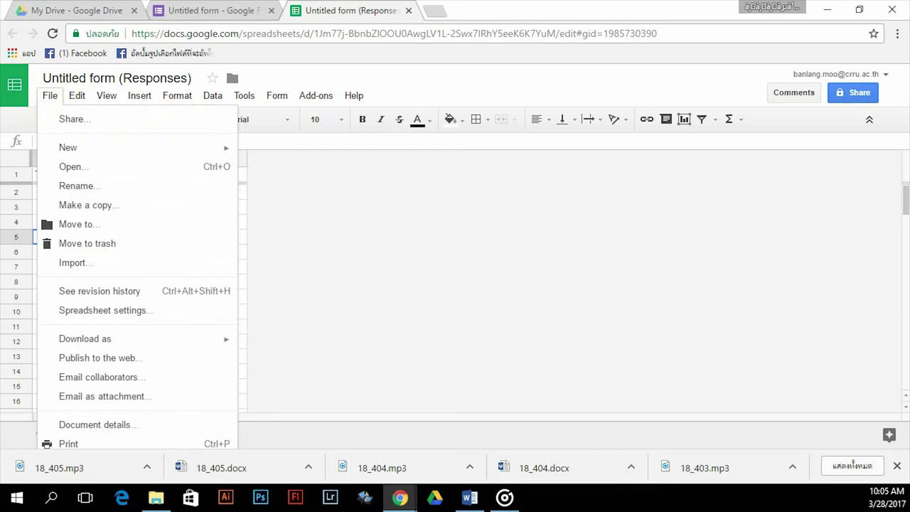
click(49, 96)
click(51, 97)
mouse_move(167, 348)
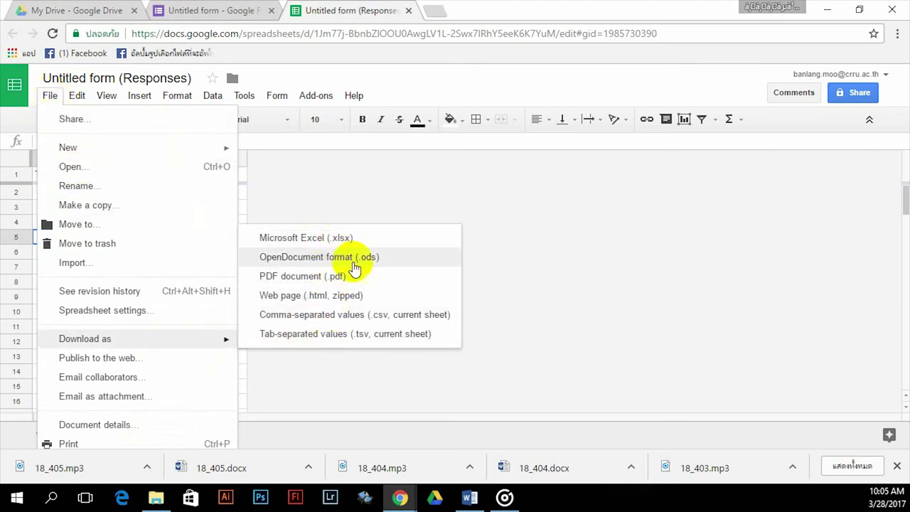
click(531, 259)
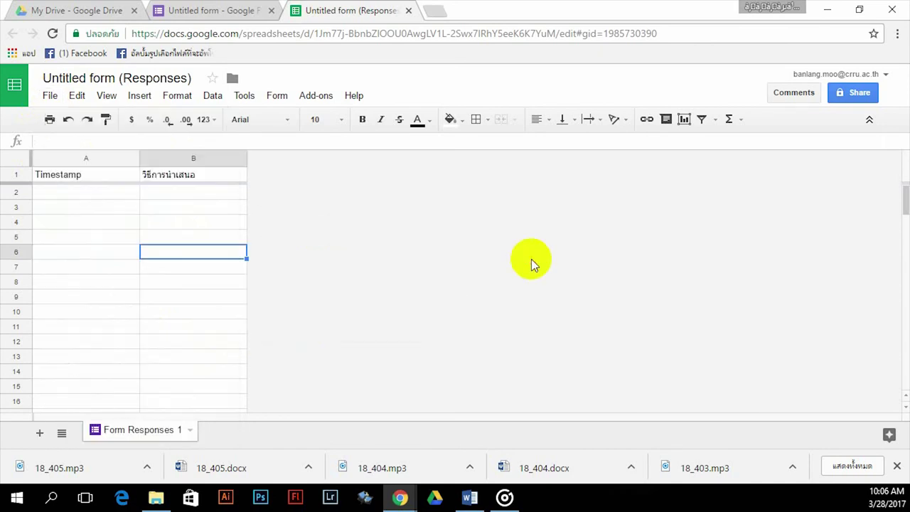
Close the response spreadsheet, return to the form's questions and change the type of "วิธีการนำเสนอ" to Short answer
click(409, 10)
click(398, 174)
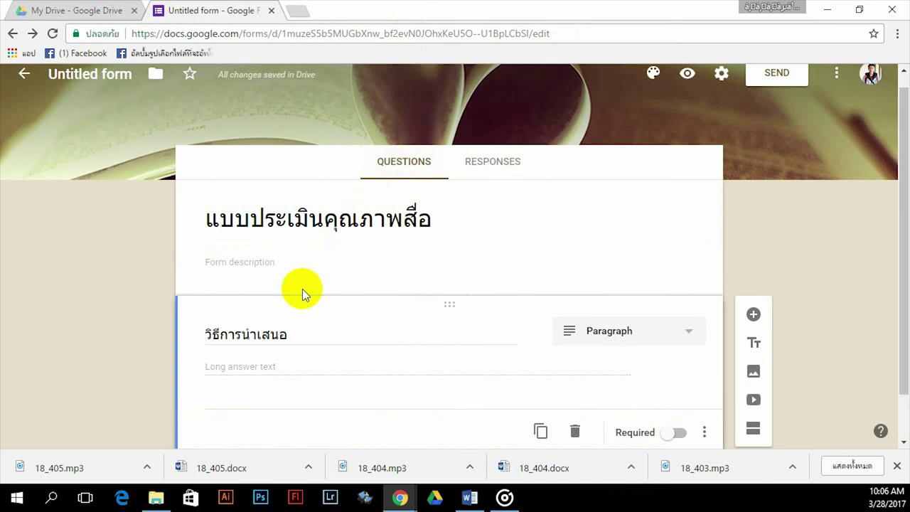
scroll(302, 288, down, 1)
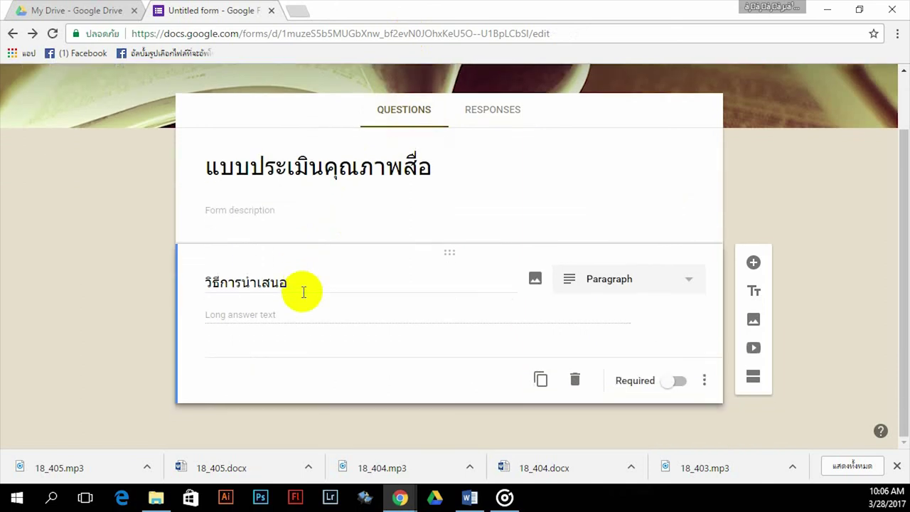
click(582, 279)
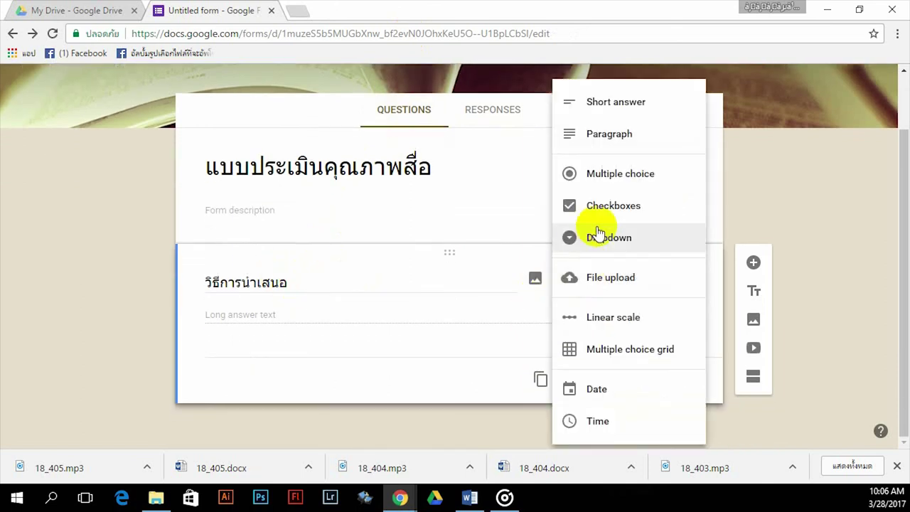
click(613, 108)
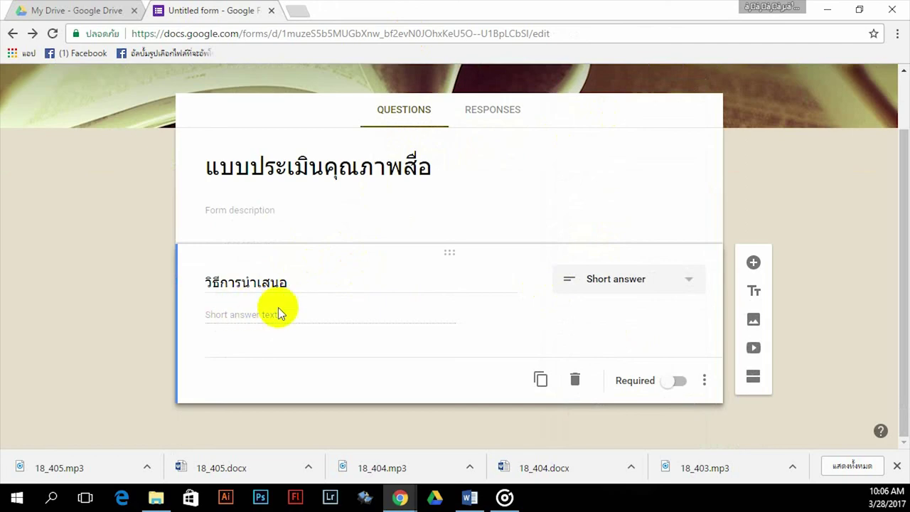